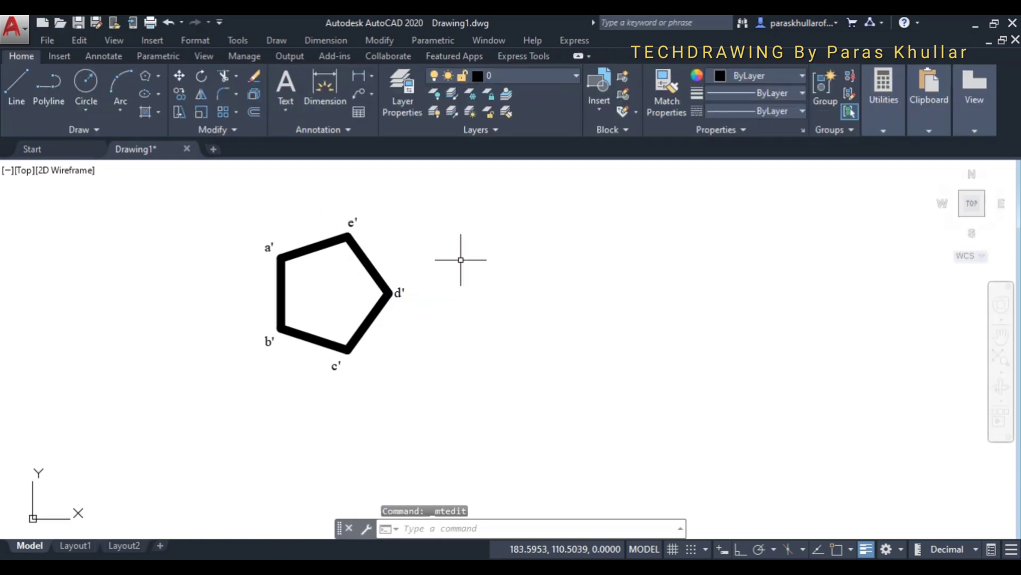
Start the Line tool now that the pentagon is labelled a' to e'.
left_click(20, 84)
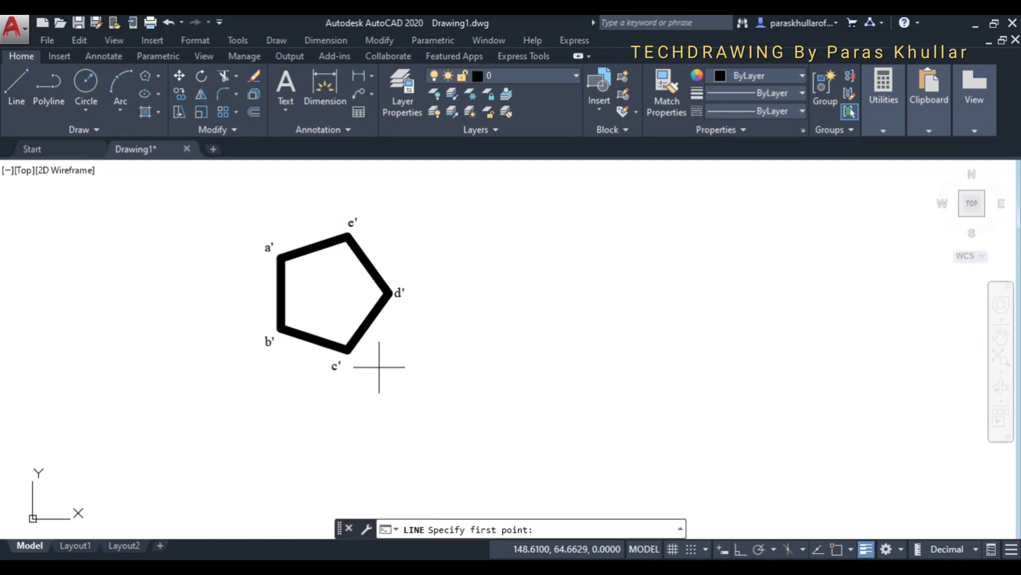
With Ortho on, draw a long horizontal XY reference line beneath the pentagon.
left_click(743, 553)
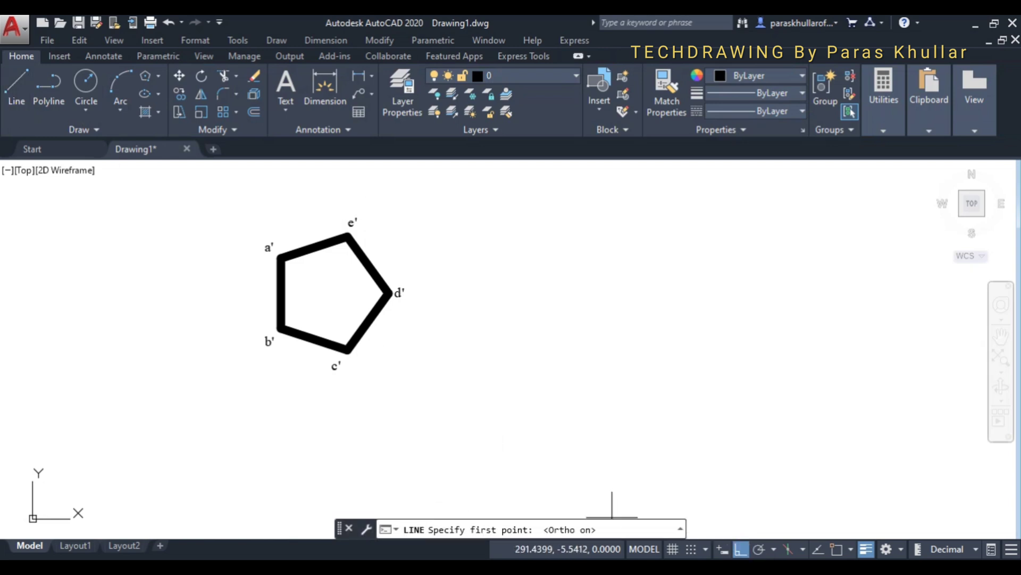
left_click(220, 416)
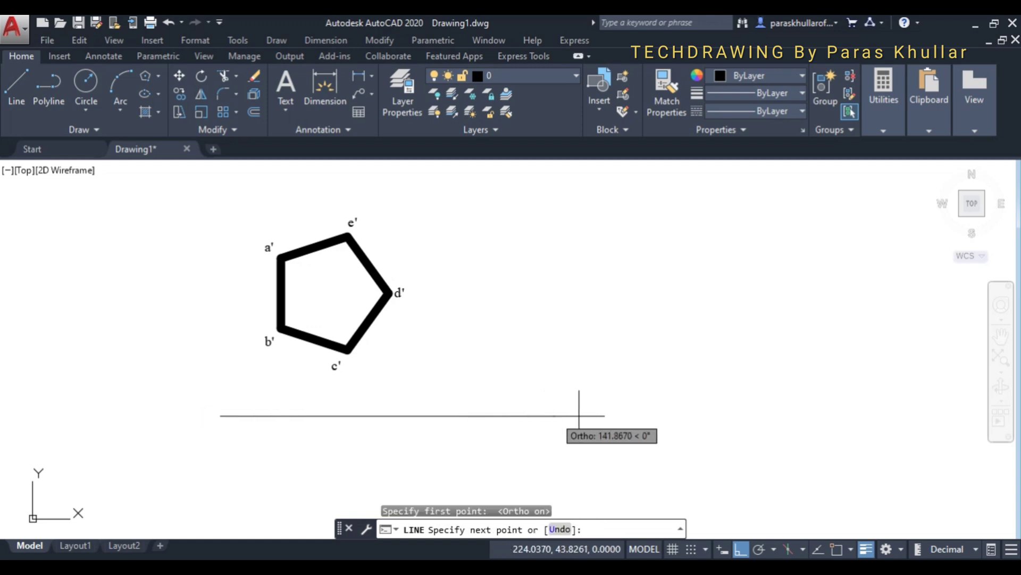
left_click(613, 415)
right_click(628, 344)
left_click(662, 356)
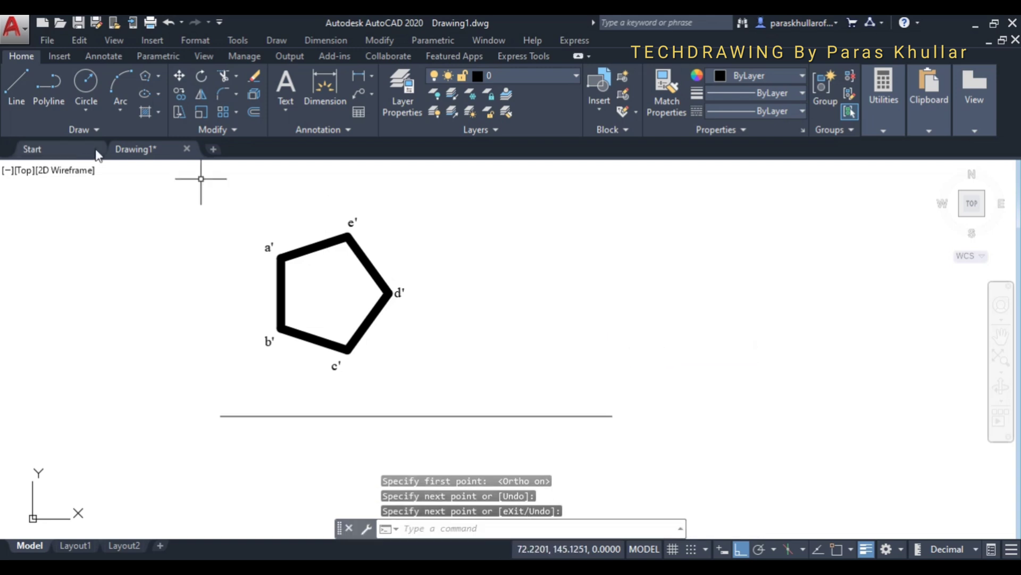
Turn on Osnap and drop a vertical projector from b' to the reference line.
left_click(12, 85)
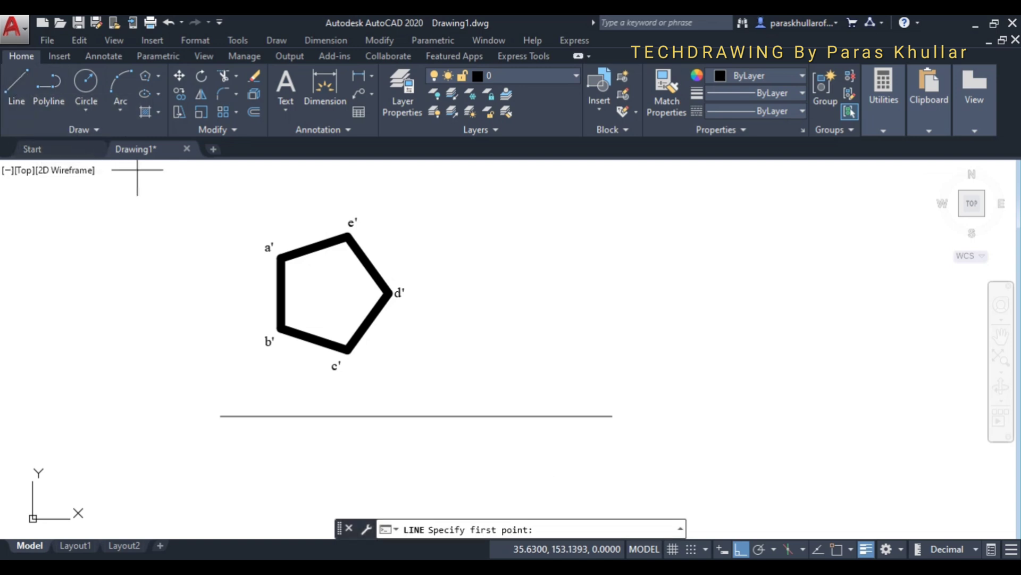
left_click(837, 550)
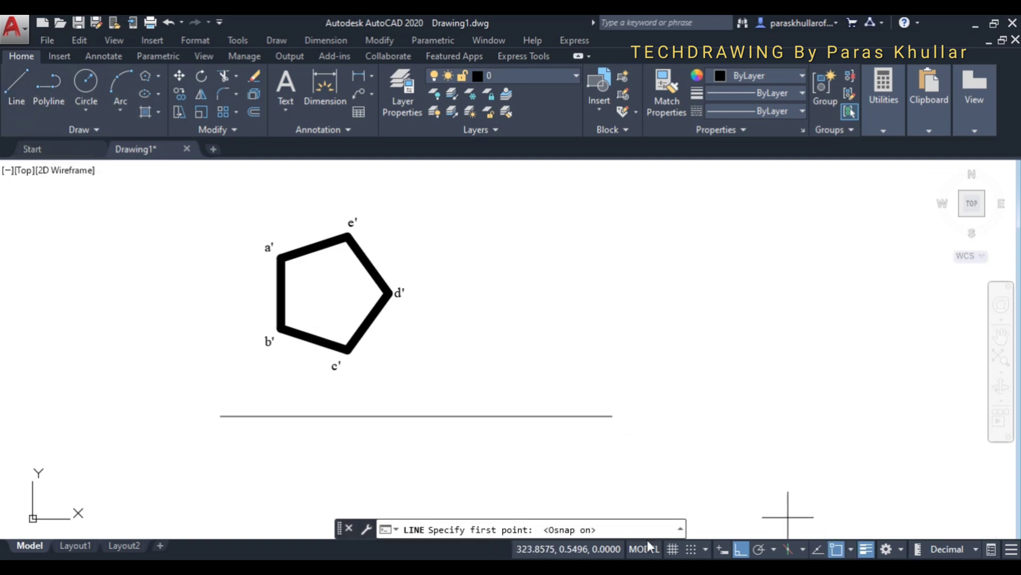
left_click(281, 329)
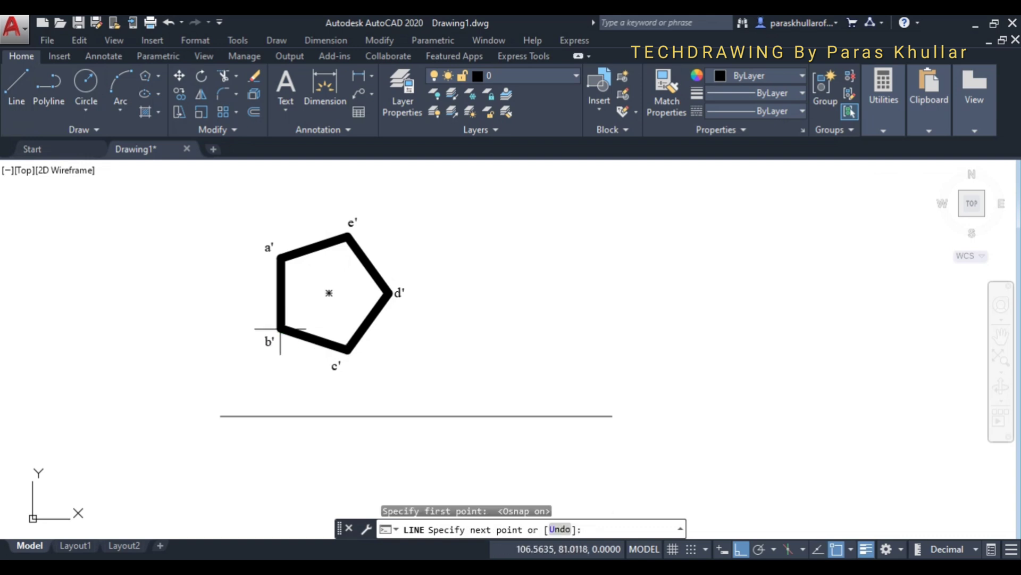
left_click(281, 416)
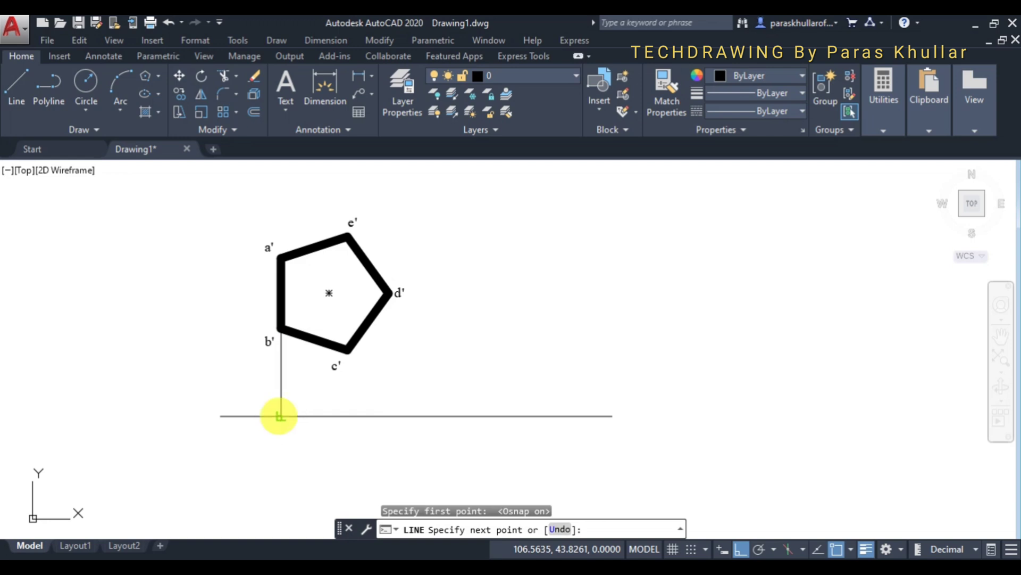
right_click(477, 330)
left_click(500, 334)
Repeat LINE to drop vertical projectors from c' and d' to the reference line.
right_click(497, 304)
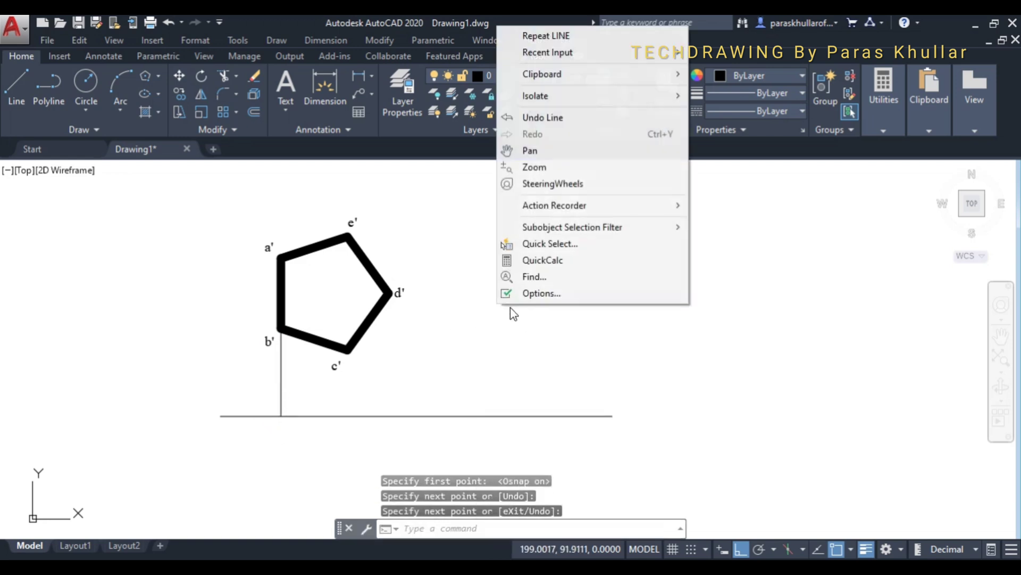
left_click(532, 35)
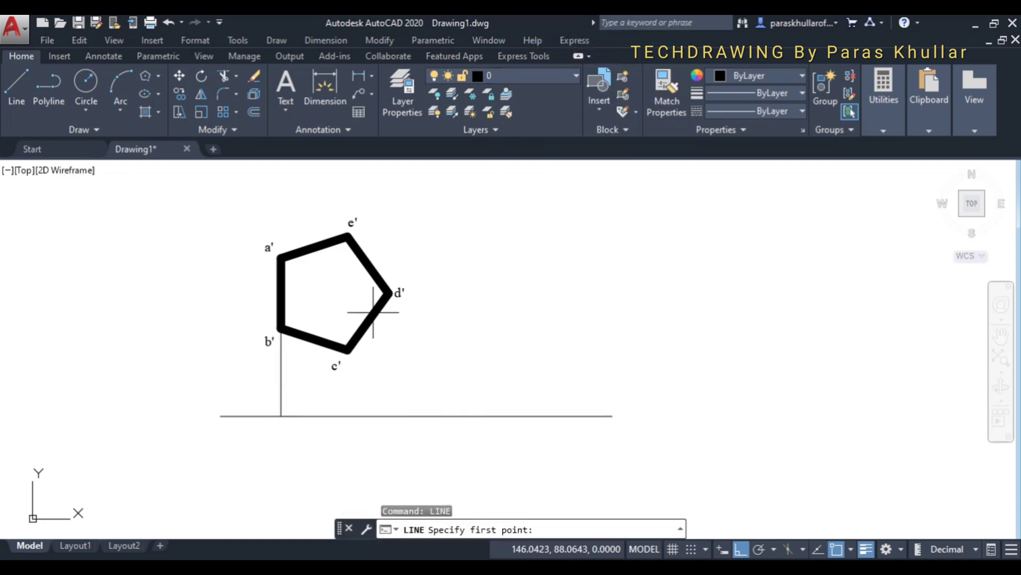
left_click(348, 350)
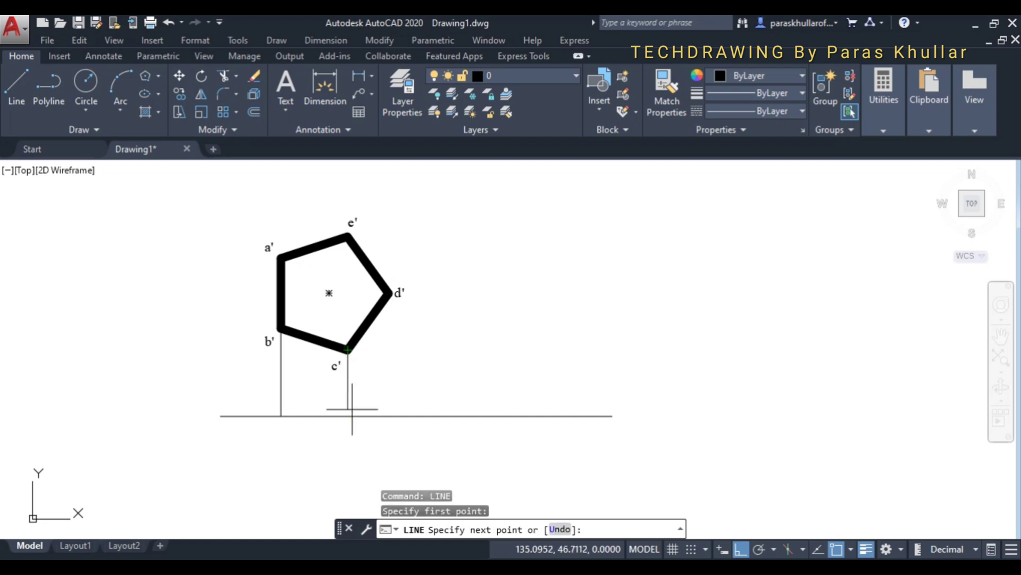
left_click(351, 417)
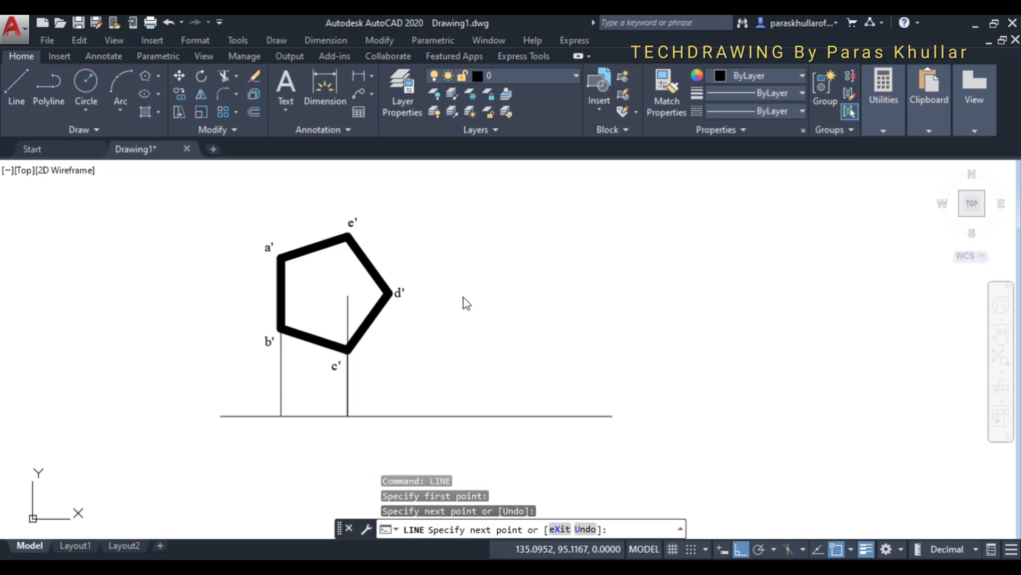
right_click(464, 297)
left_click(503, 306)
right_click(516, 272)
left_click(545, 280)
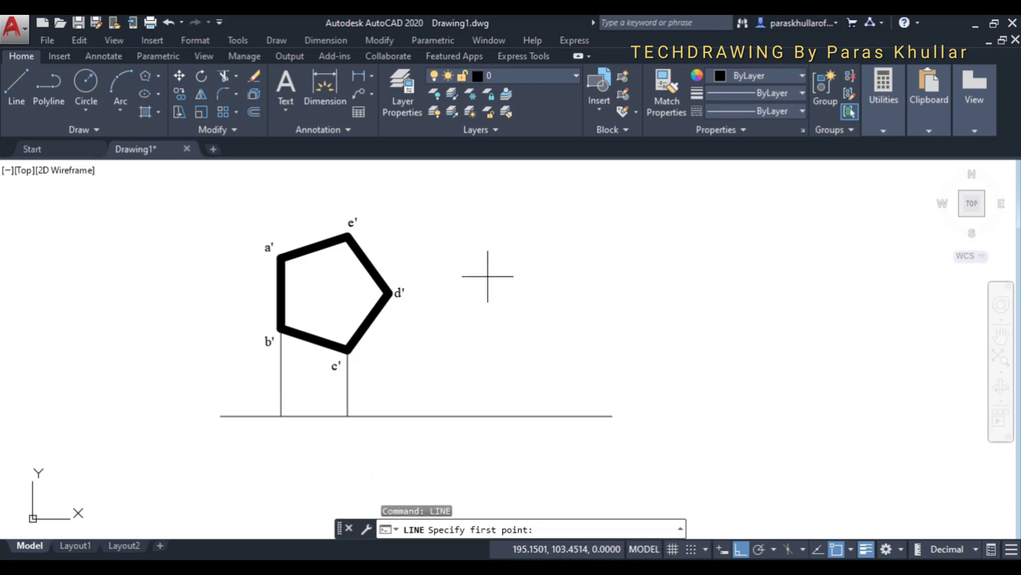
left_click(389, 292)
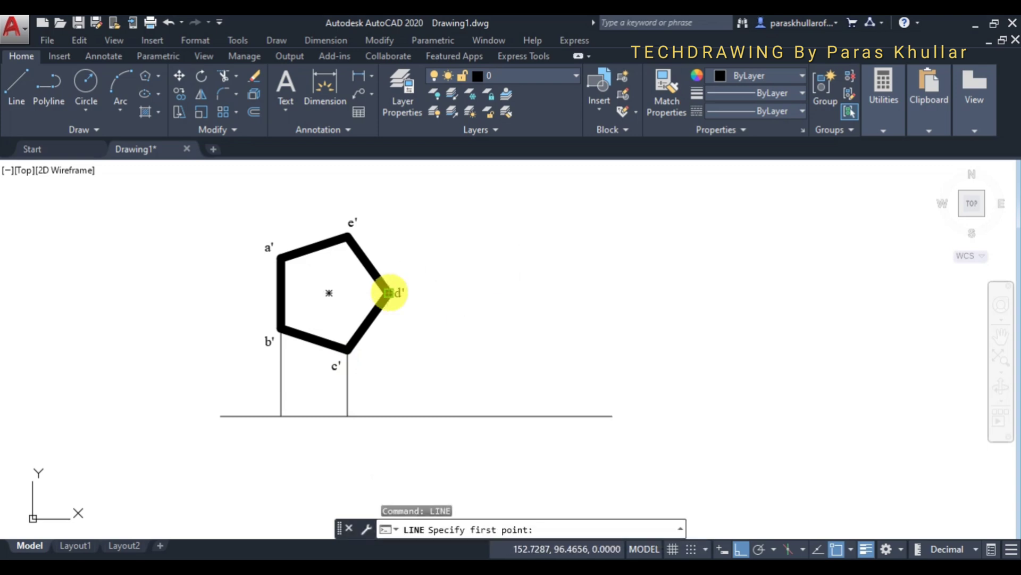
left_click(389, 416)
right_click(495, 308)
left_click(519, 314)
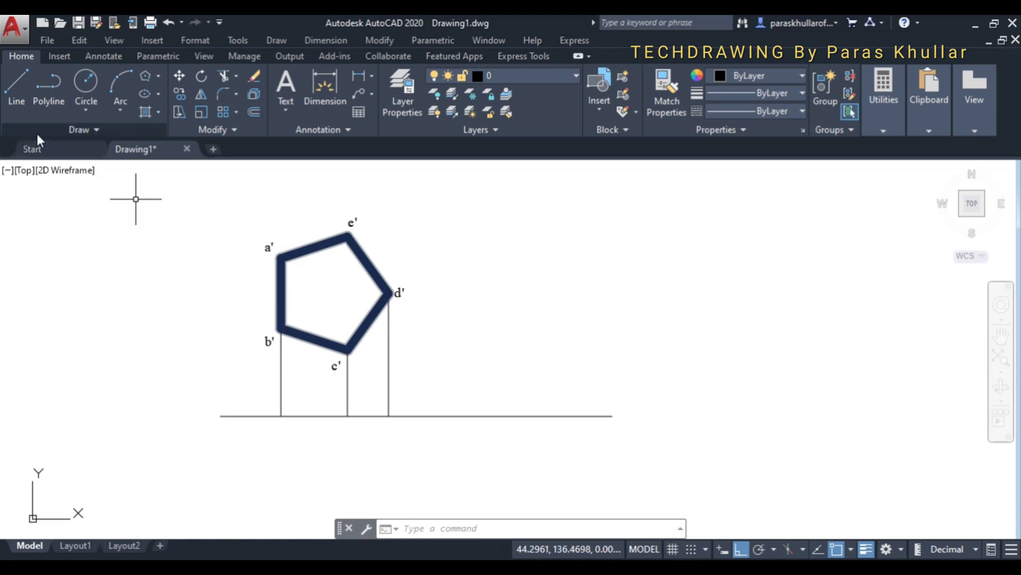
Draw a line along the reference line from the b' projector foot to the d' foot.
left_click(17, 85)
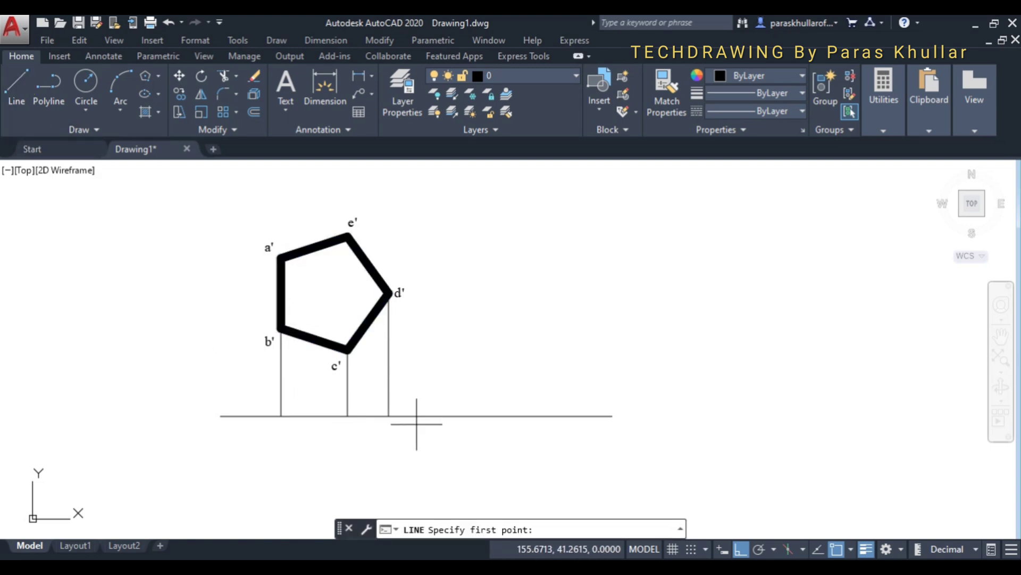
left_click(281, 415)
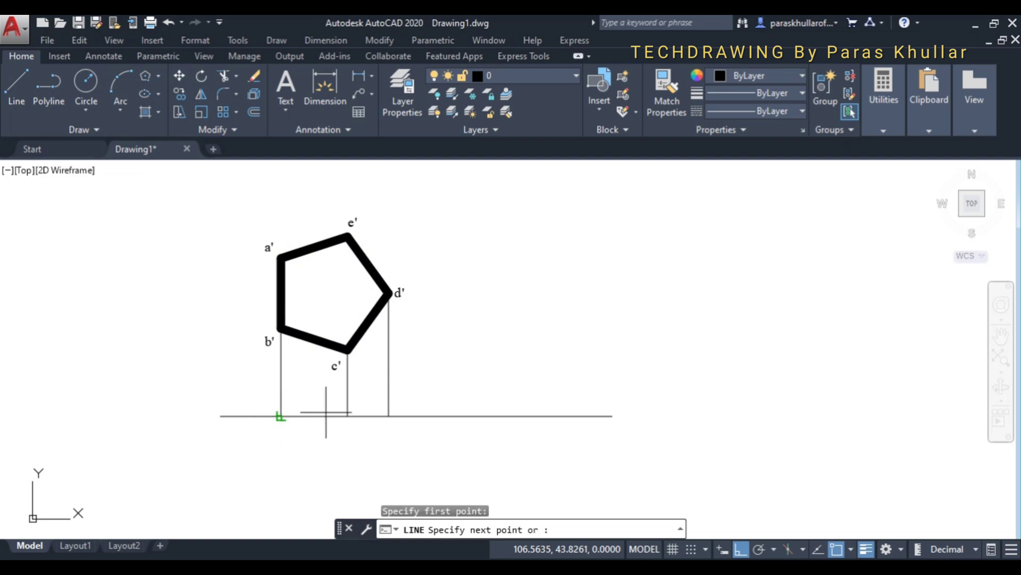
left_click(389, 415)
right_click(472, 322)
left_click(504, 330)
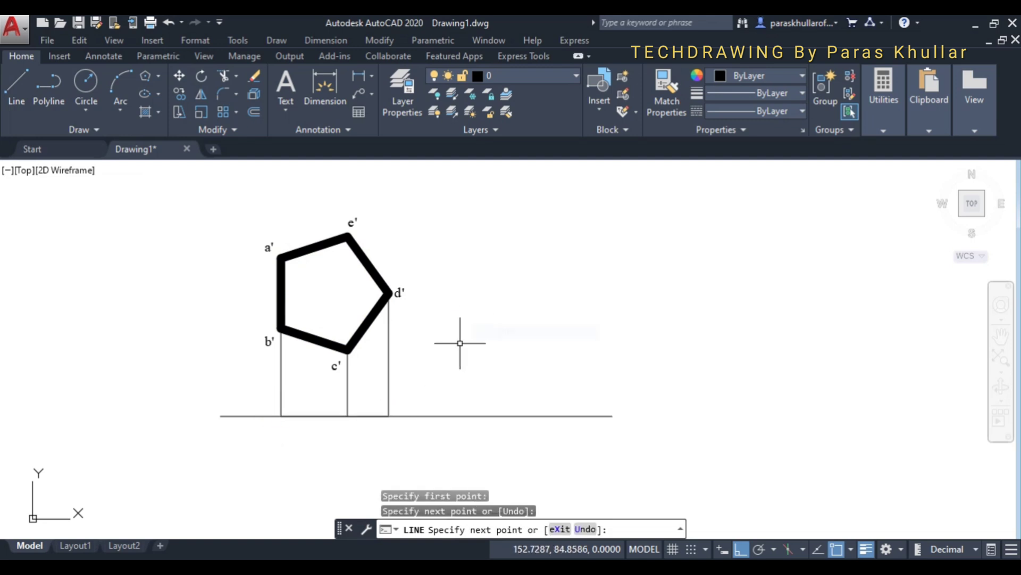
Give the new top-view line a 1.00 mm lineweight.
left_click(317, 416)
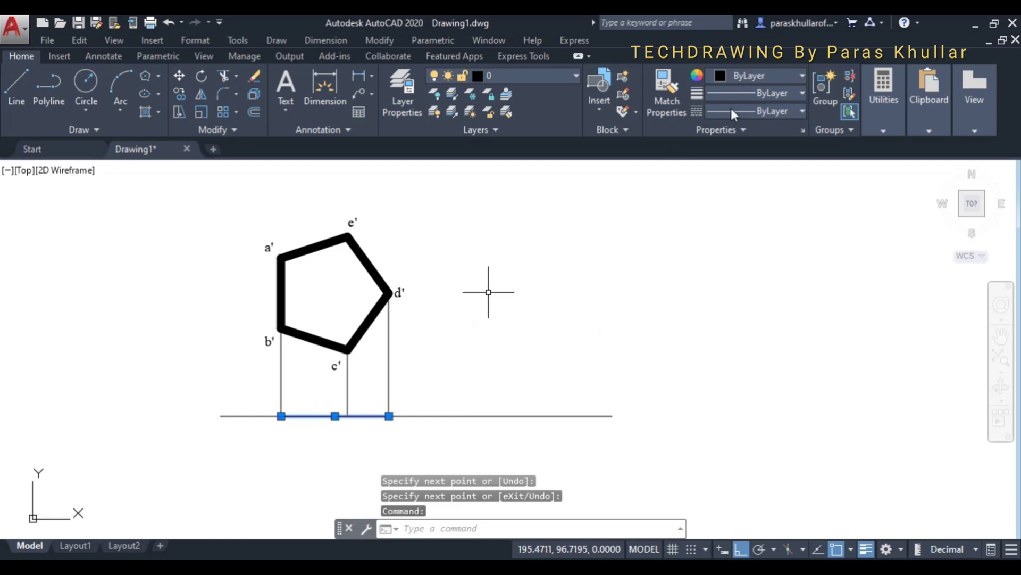
left_click(741, 92)
scroll(752, 152, "down", 4)
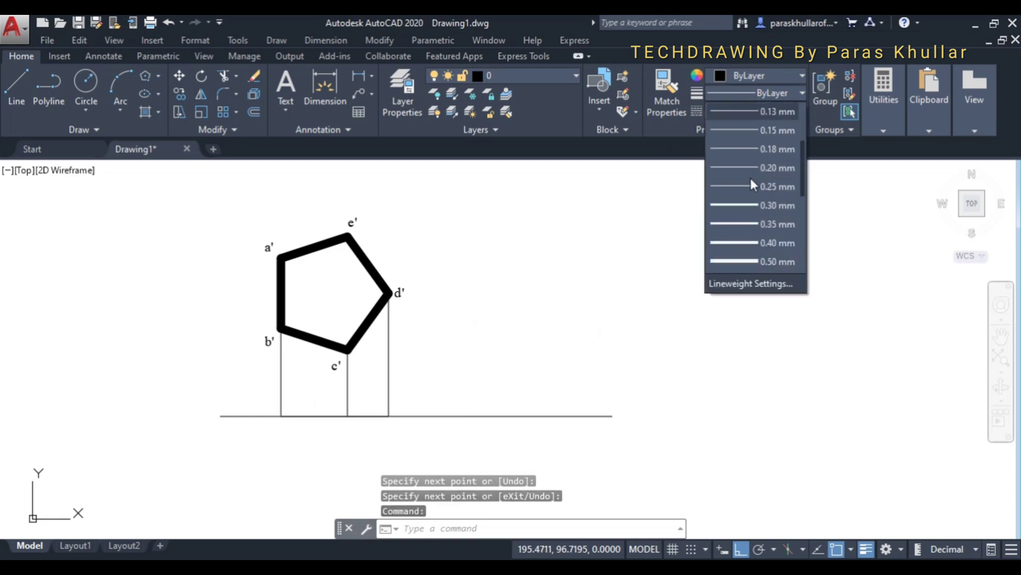
left_click(752, 261)
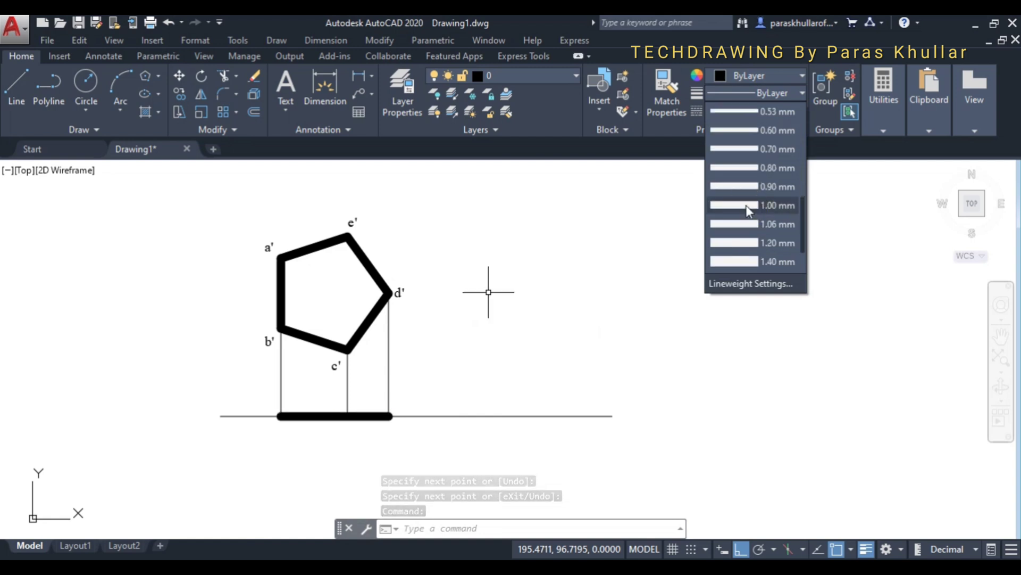
key("Escape")
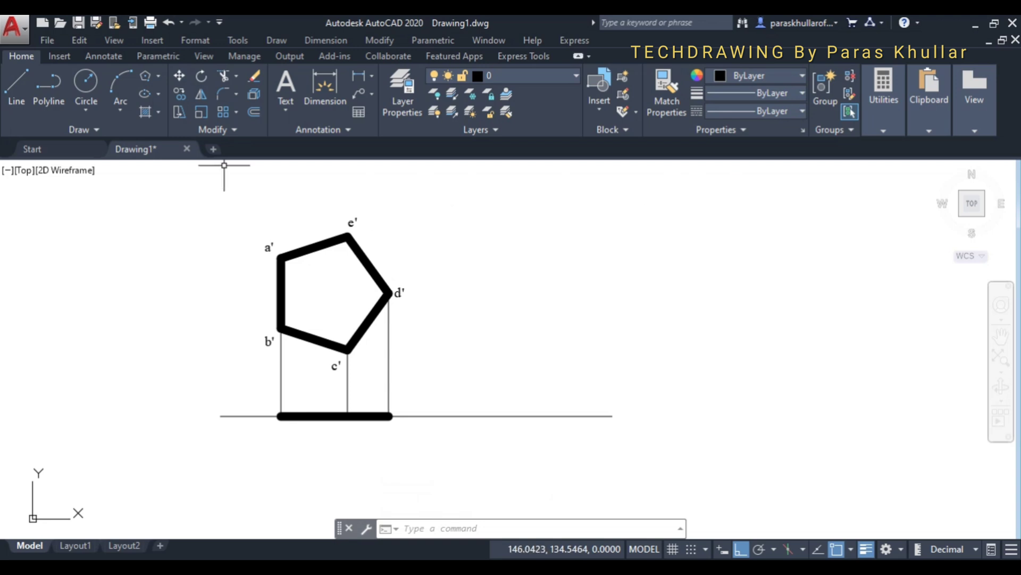
Place points at the c' and d' projector feet on the XY line.
left_click(71, 128)
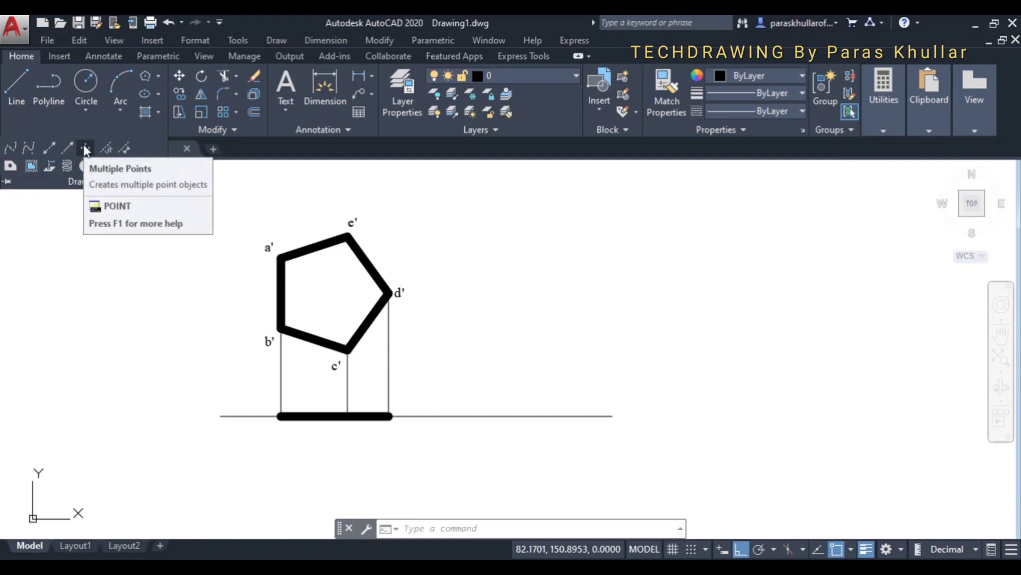
left_click(84, 146)
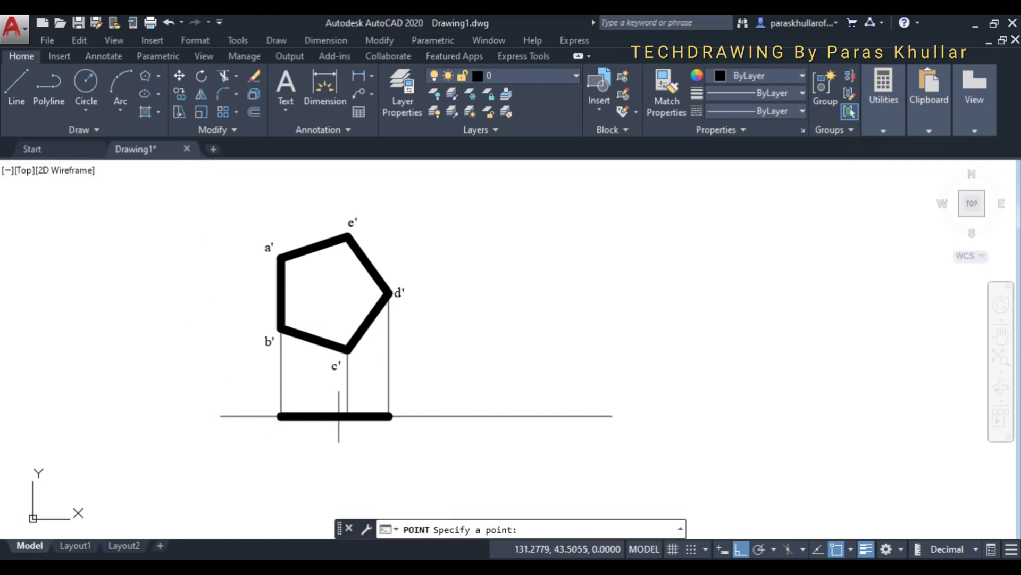
left_click(348, 416)
left_click(389, 416)
key("Escape")
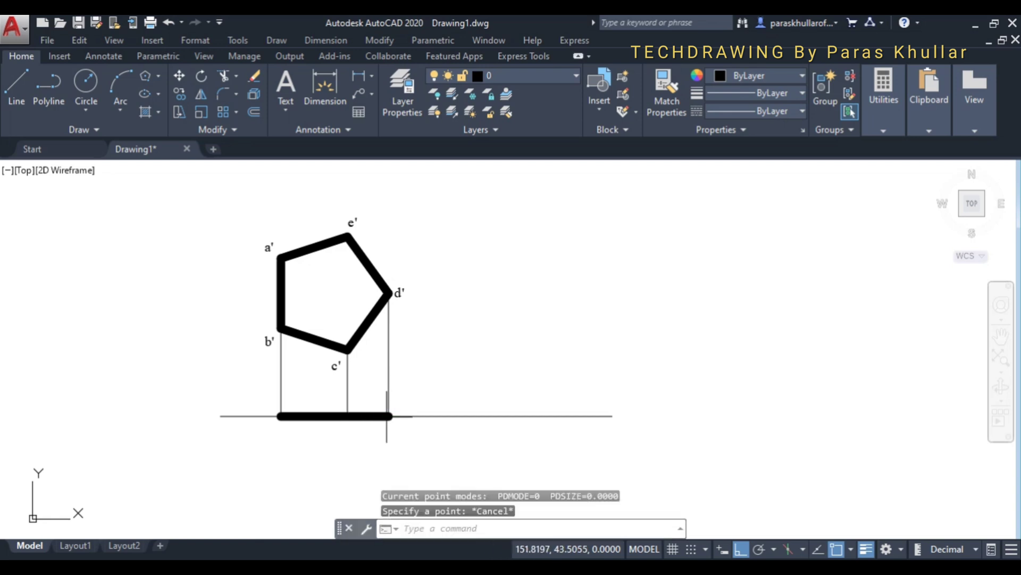
Use PTYPE to apply the circle-with-cross point style and zoom to check the markers.
type("p")
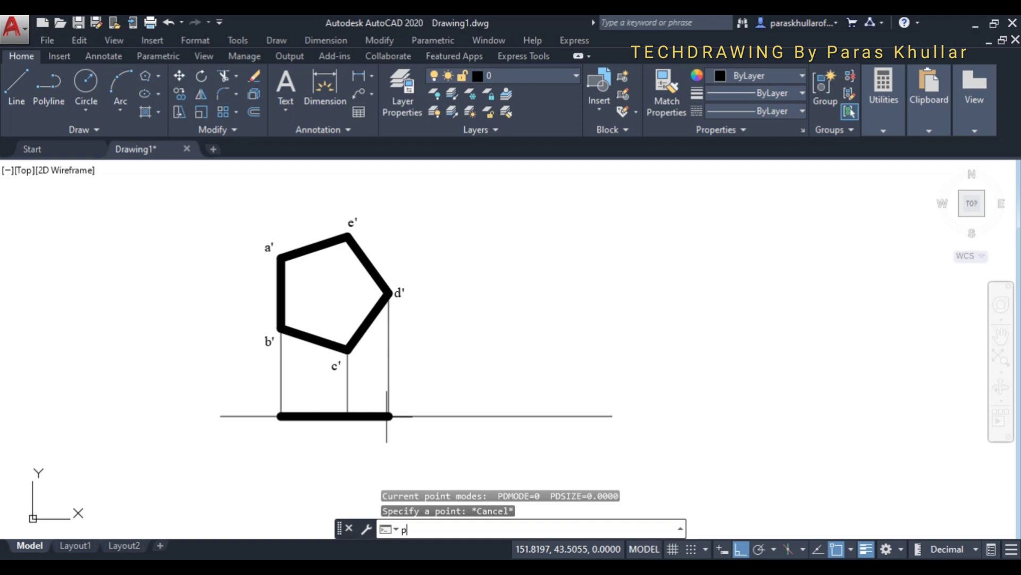
type("ty")
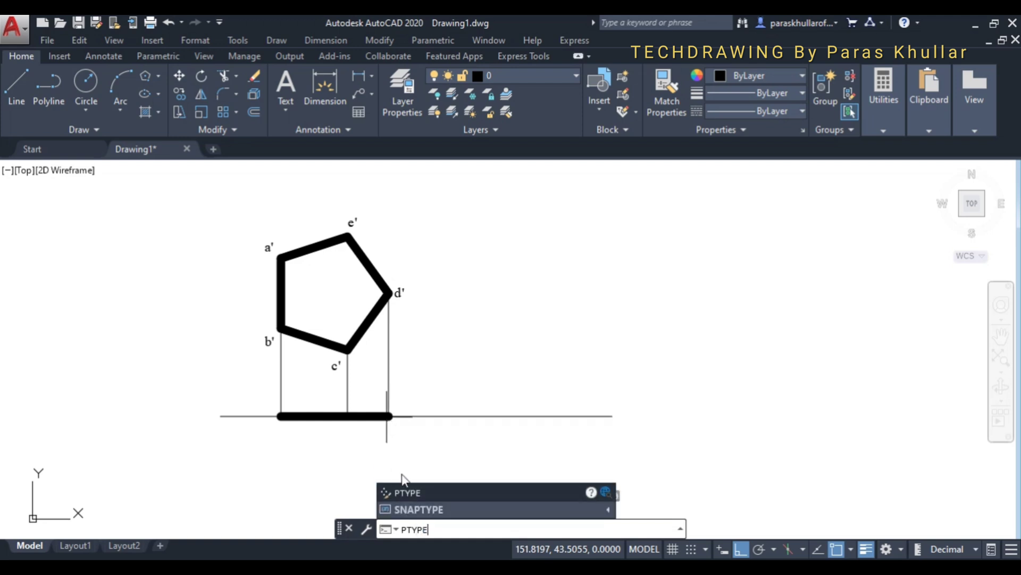
left_click(407, 492)
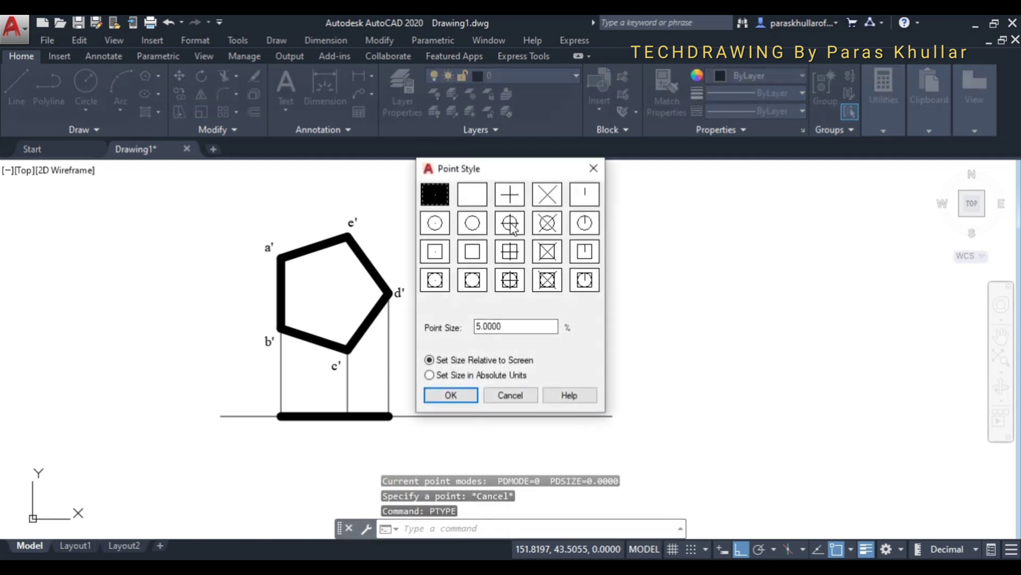
double_click(510, 223)
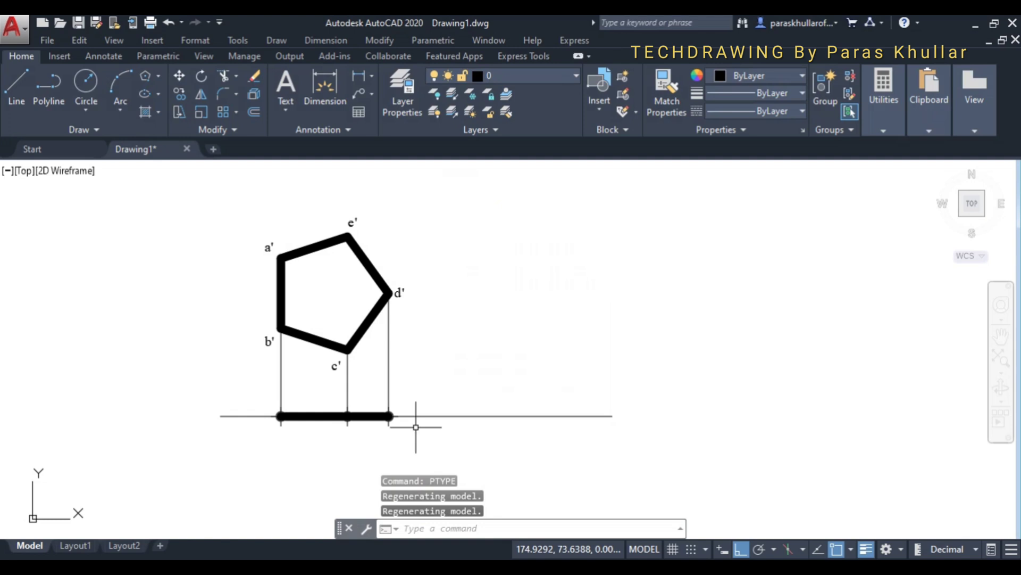
scroll(381, 432, "up", 2)
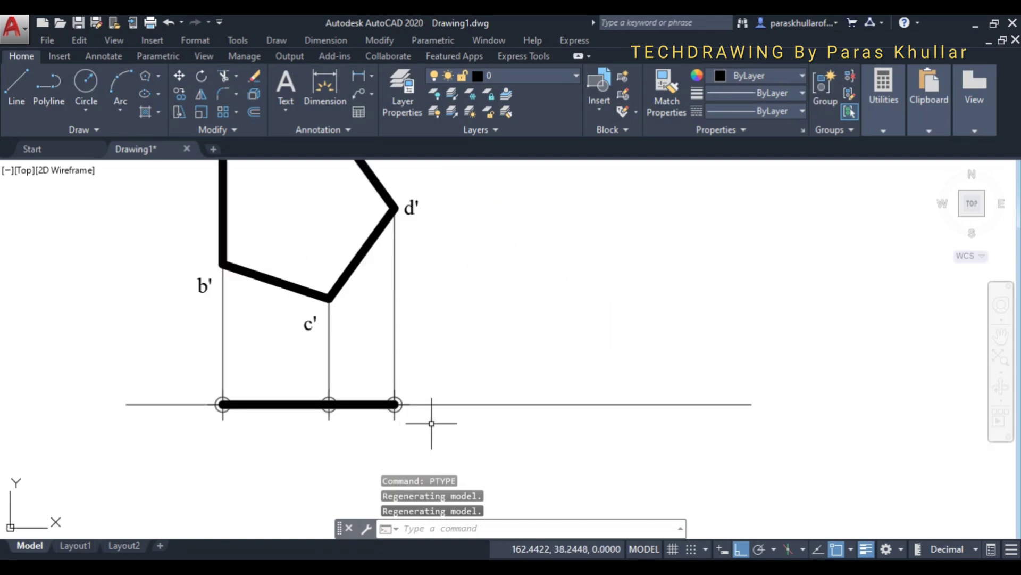
scroll(431, 423, "down", 2)
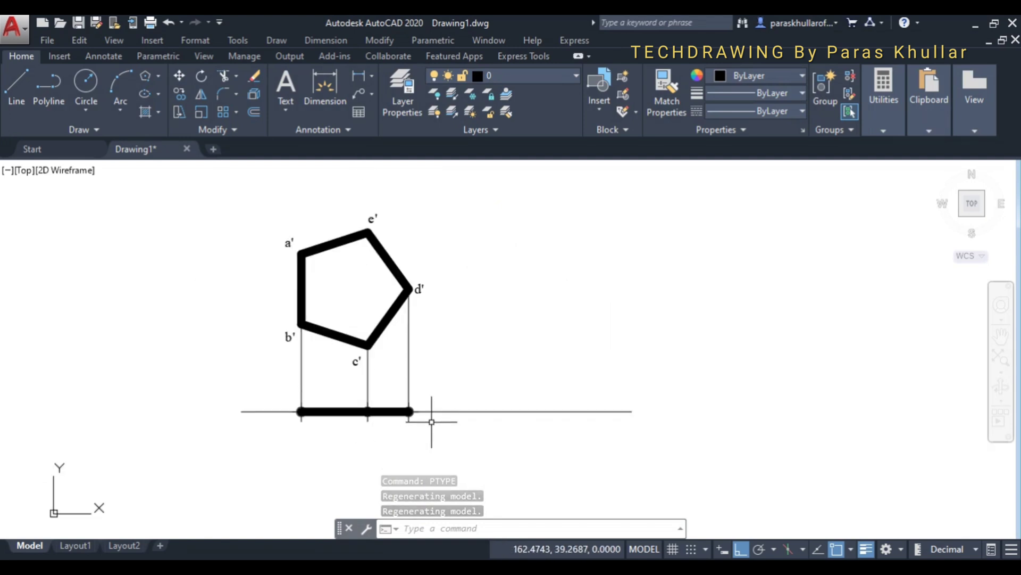
With Osnap off, paste a label below the left point and retype it as 'a b'.
key("ctrl+v")
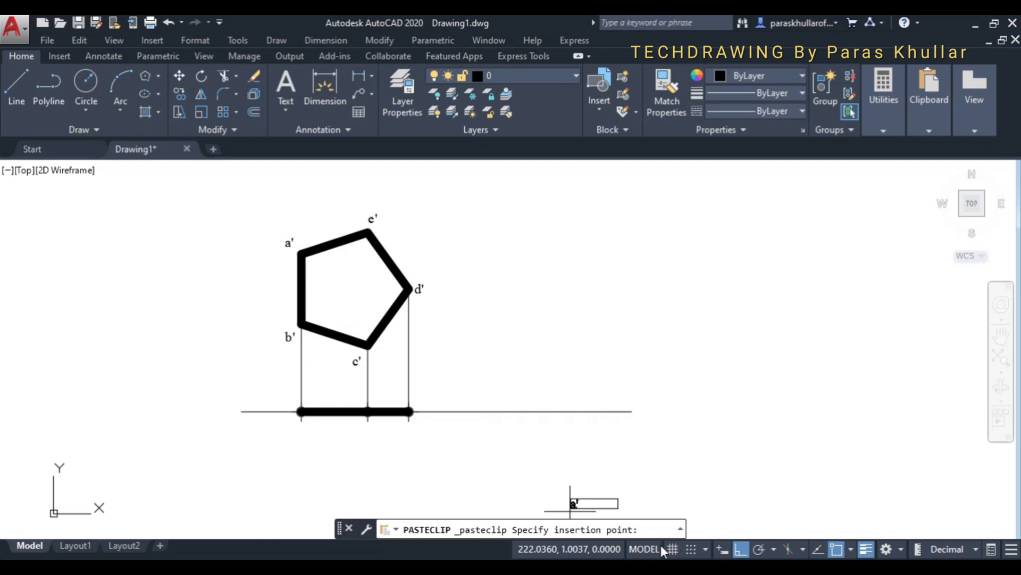
left_click(836, 549)
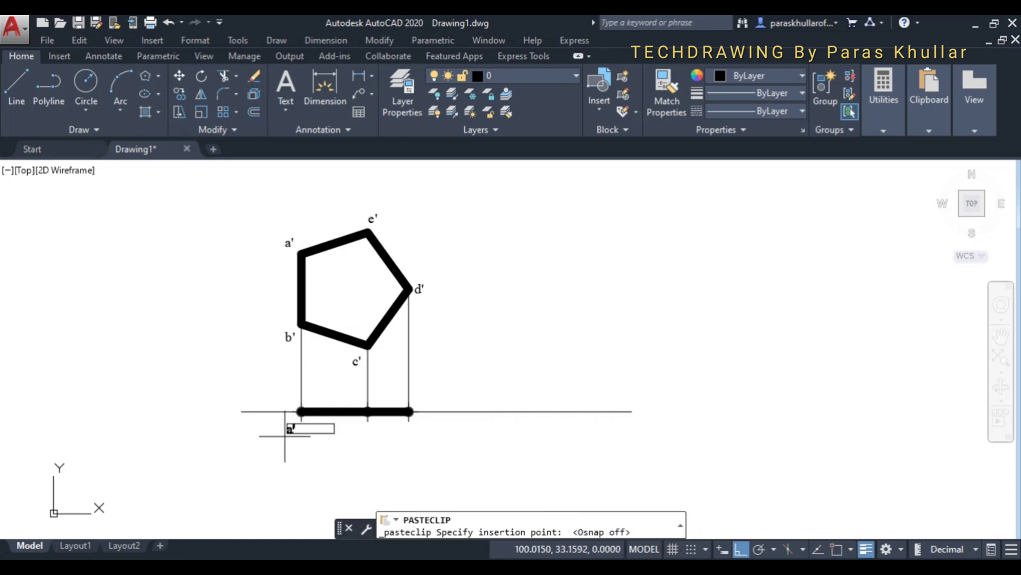
left_click(284, 434)
double_click(287, 429)
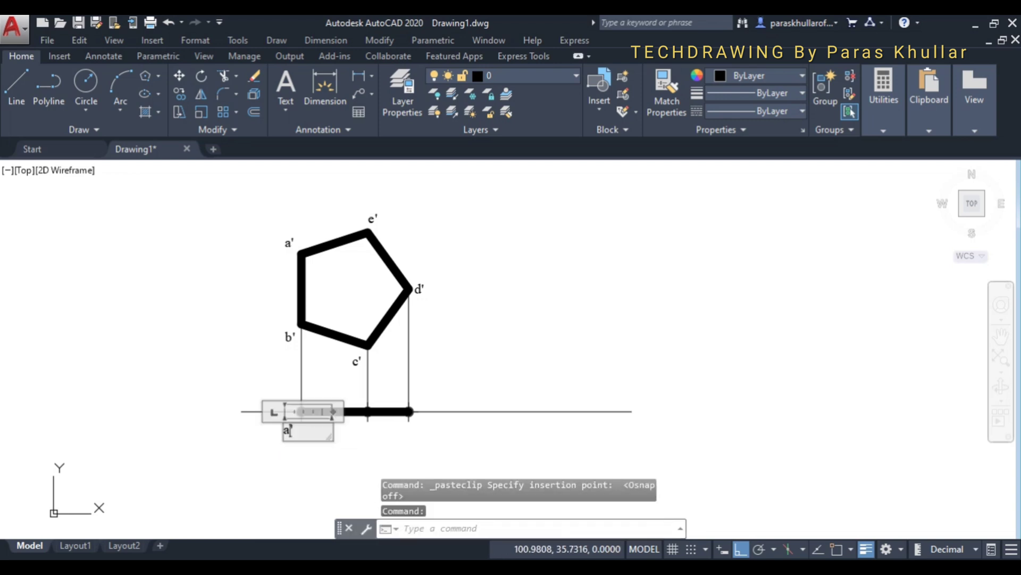
type("a b")
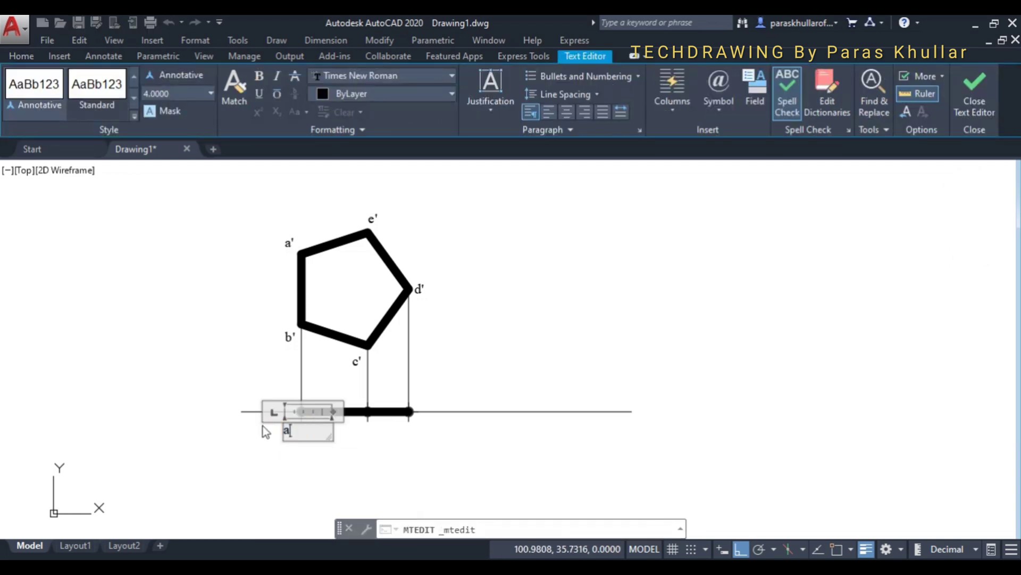
left_click(333, 461)
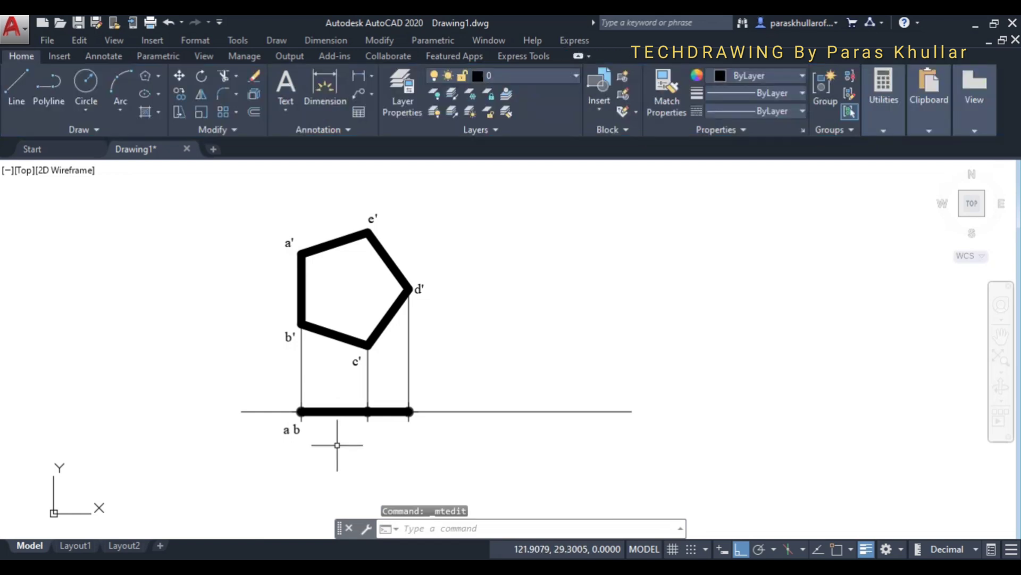
Paste a second label below the middle point and change it to 'e c'.
key("ctrl+v")
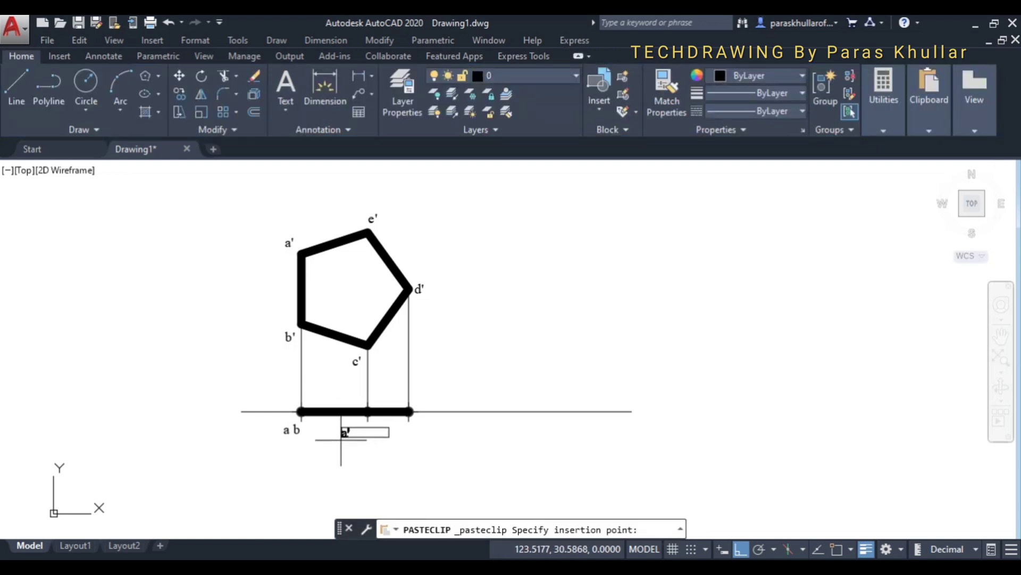
left_click(354, 434)
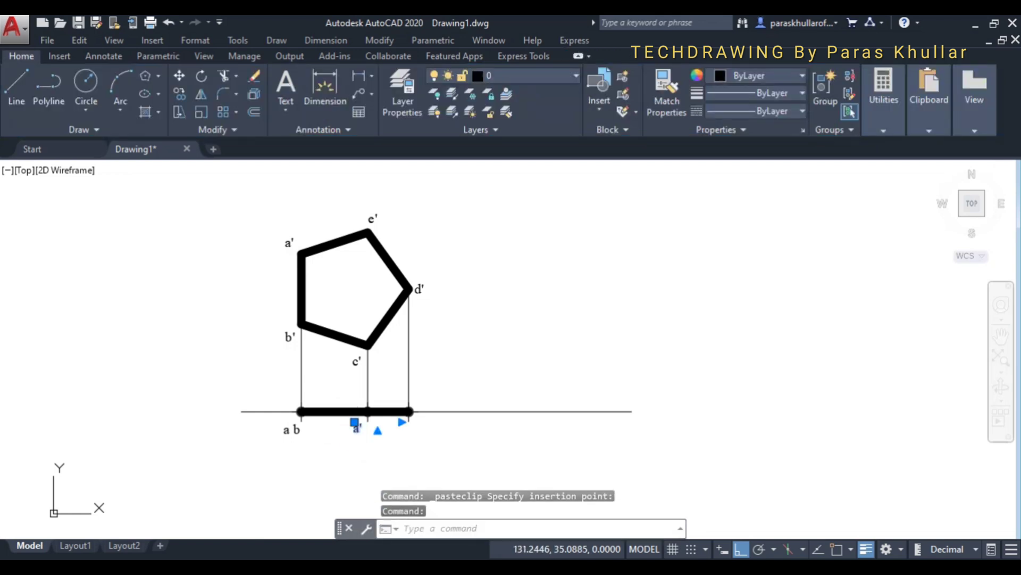
double_click(357, 429)
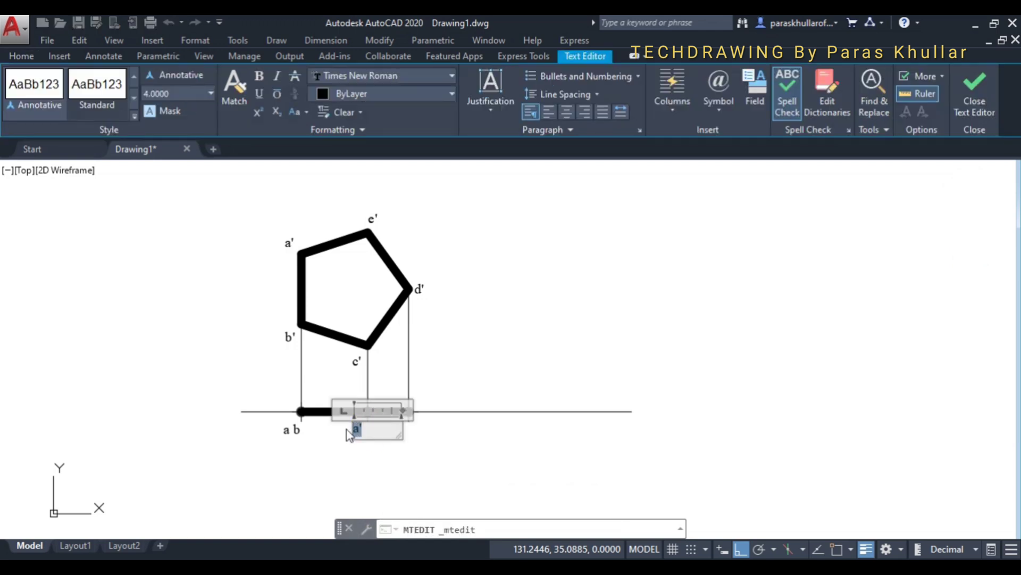
type("e c")
left_click(495, 352)
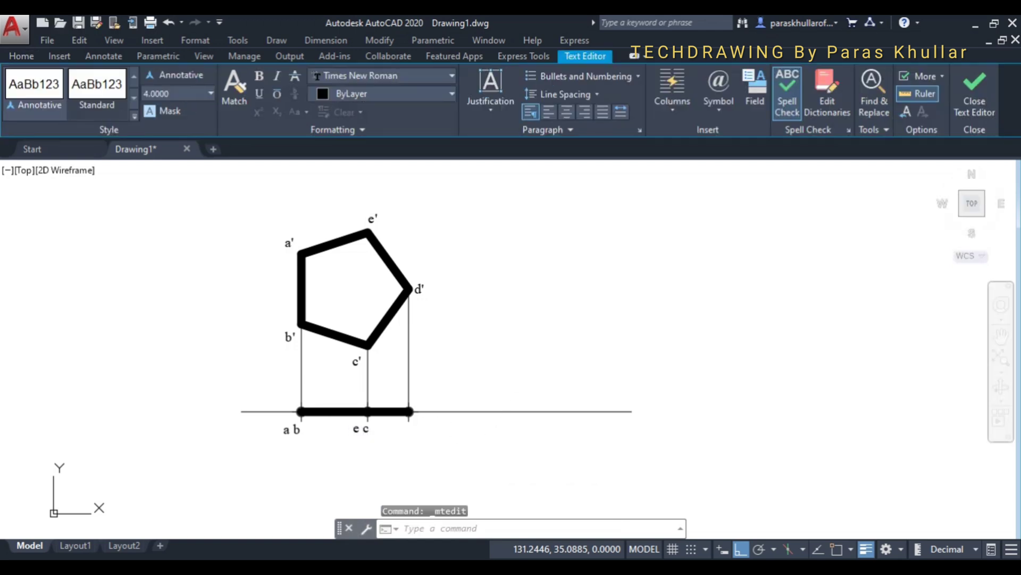
Paste a third label below the right-end point and change it to 'd'.
key("ctrl+v")
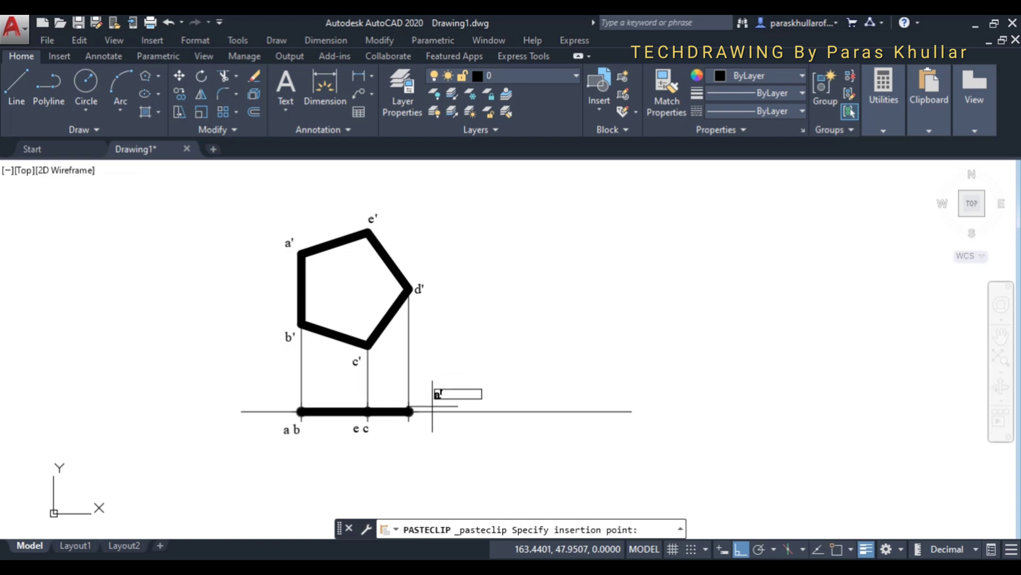
left_click(407, 435)
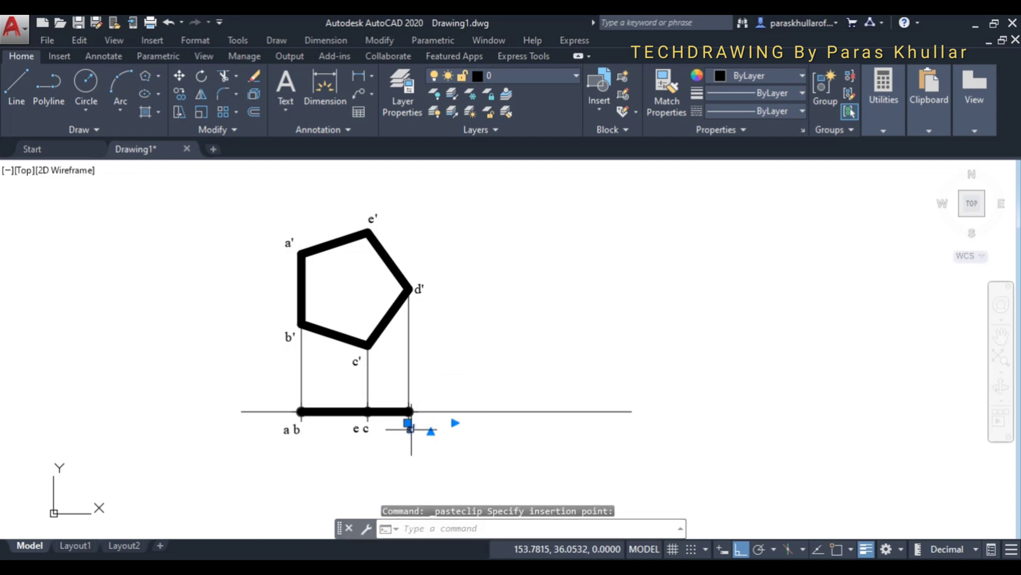
double_click(421, 429)
left_click(423, 429)
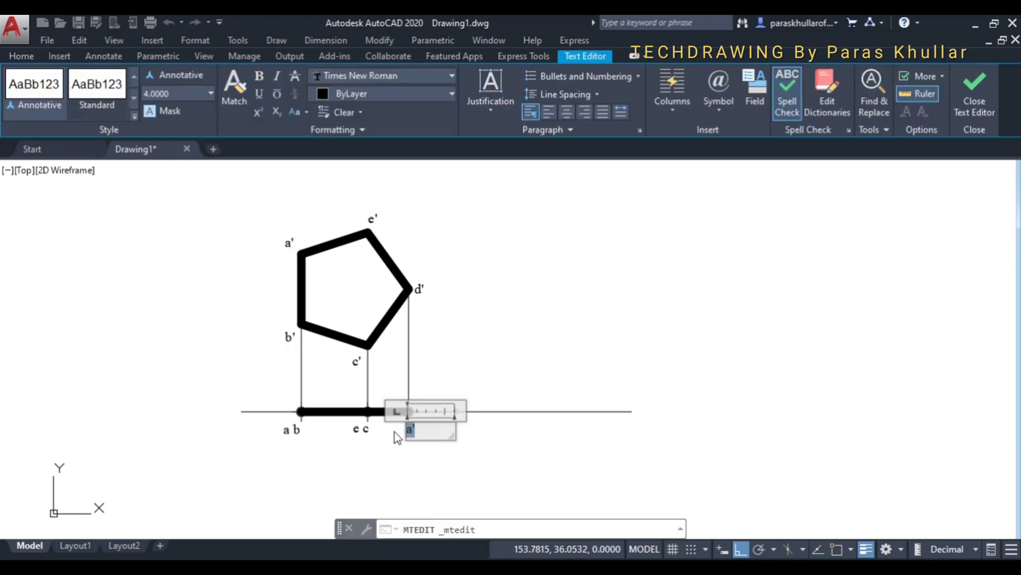
type("d")
left_click(498, 367)
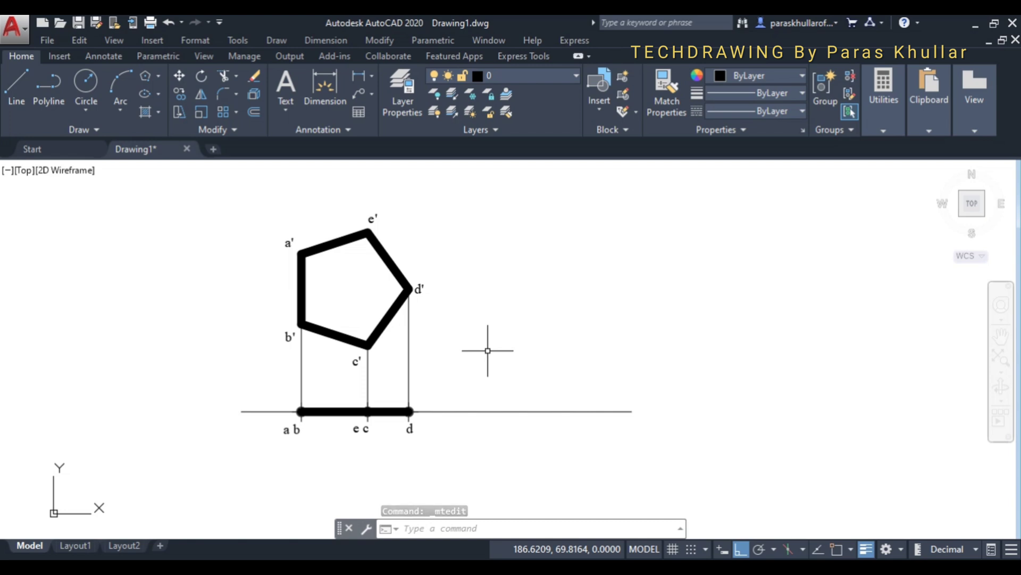
key("ctrl+v")
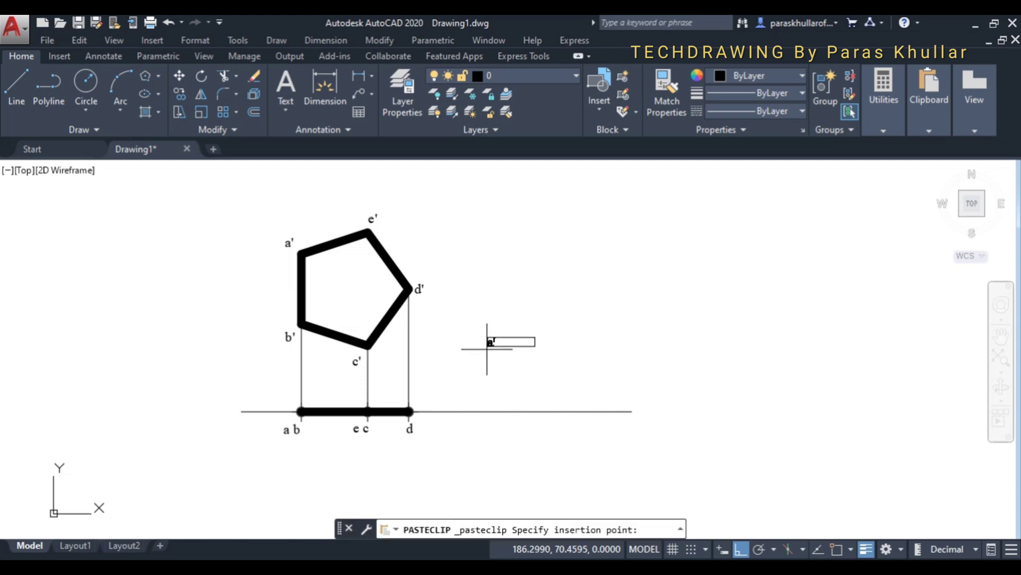
Place a pasted label above the front view, retype it as 'PARALLEL TO VP', and centre it.
left_click(285, 187)
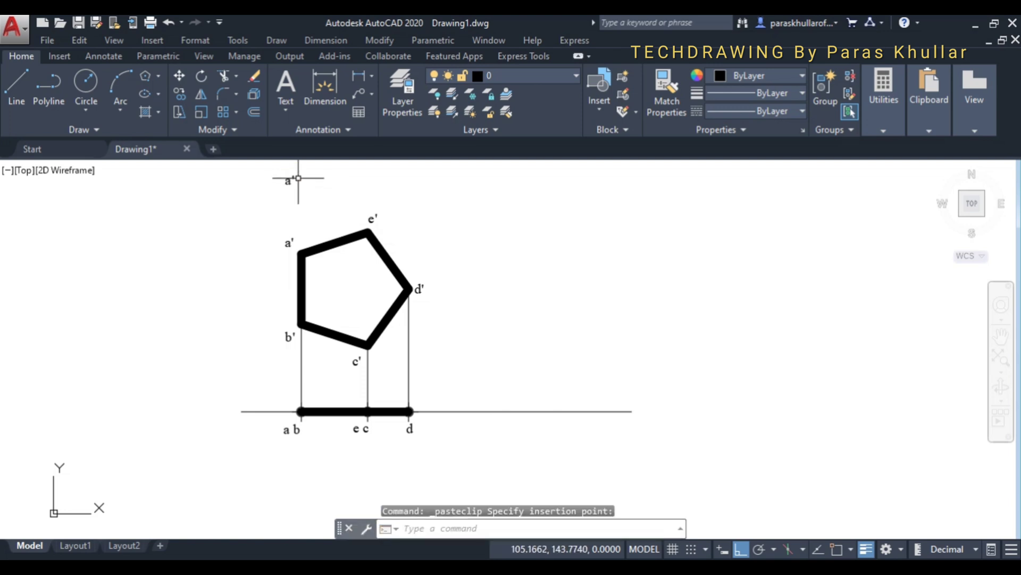
double_click(288, 180)
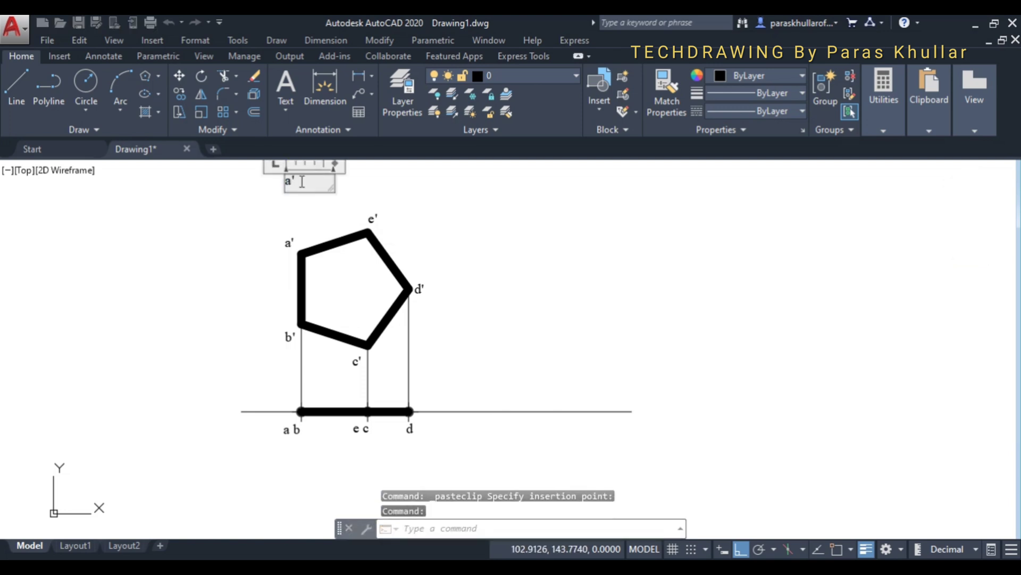
left_click_drag(334, 163, 462, 163)
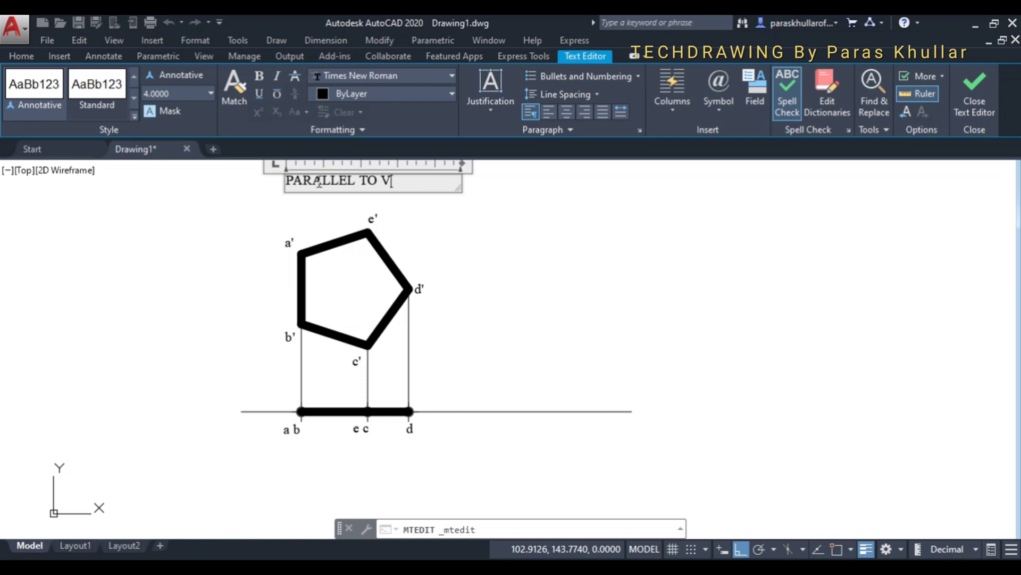
left_click(461, 215)
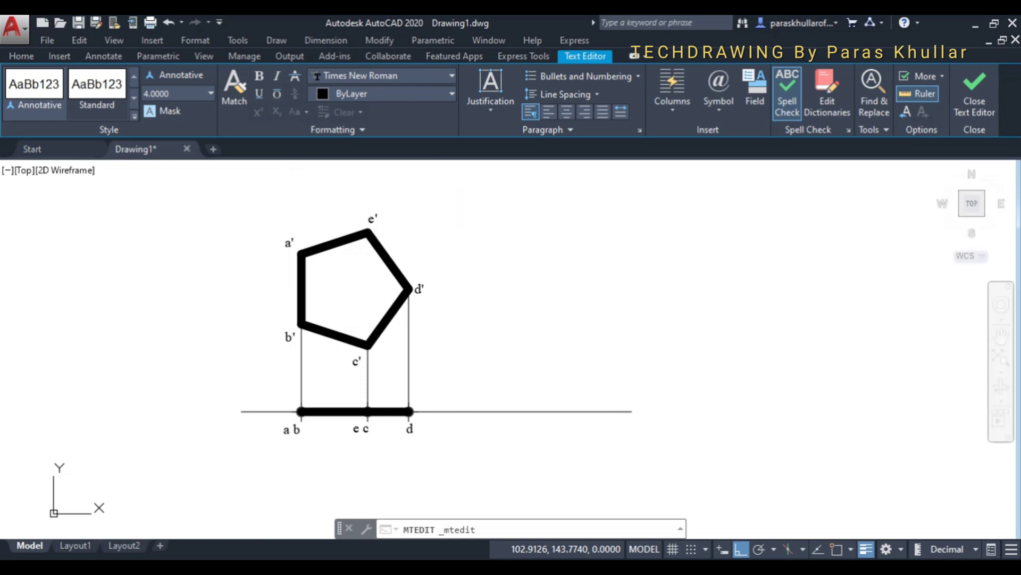
left_click(348, 181)
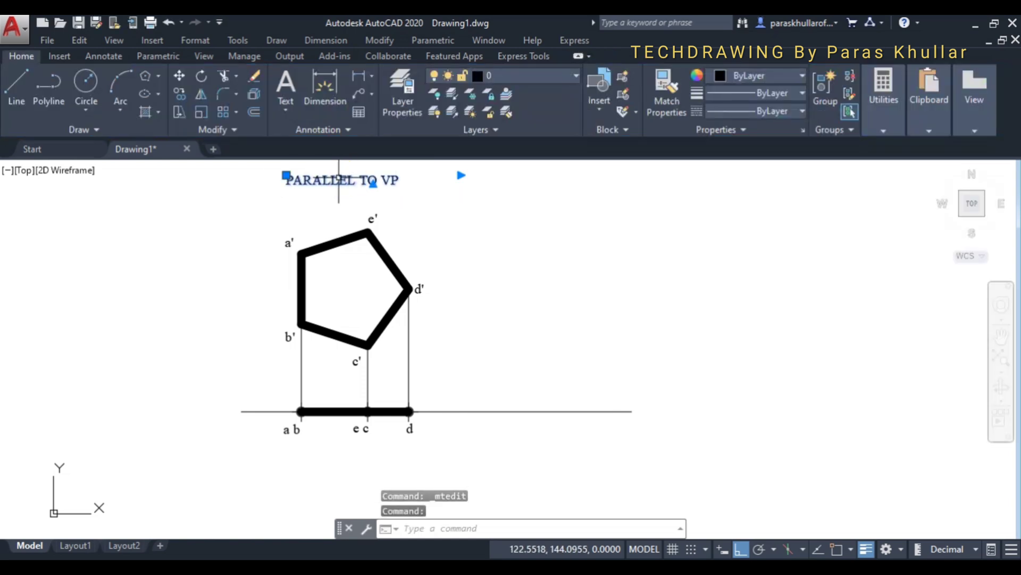
left_click_drag(348, 181, 349, 190)
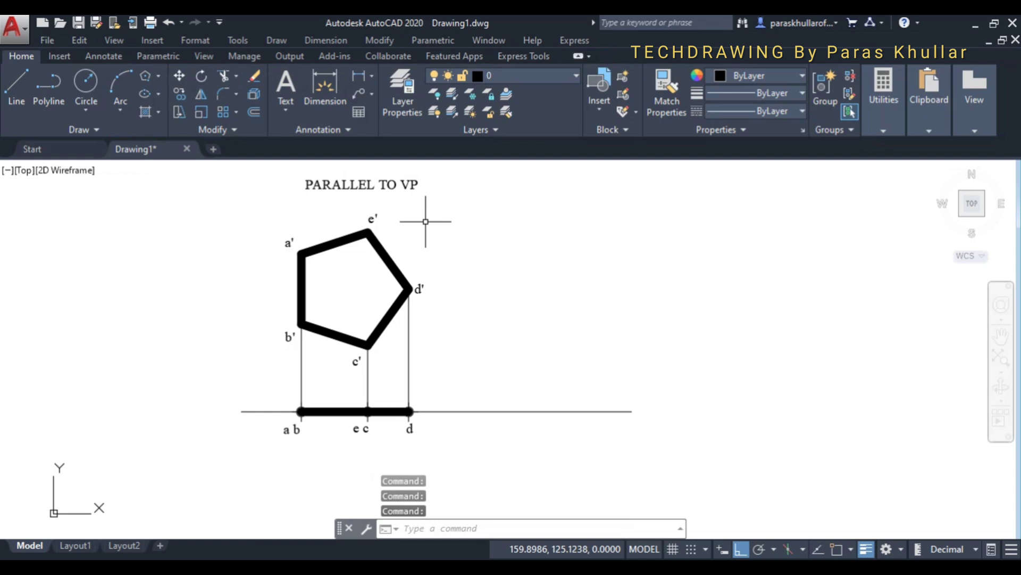
key("Escape")
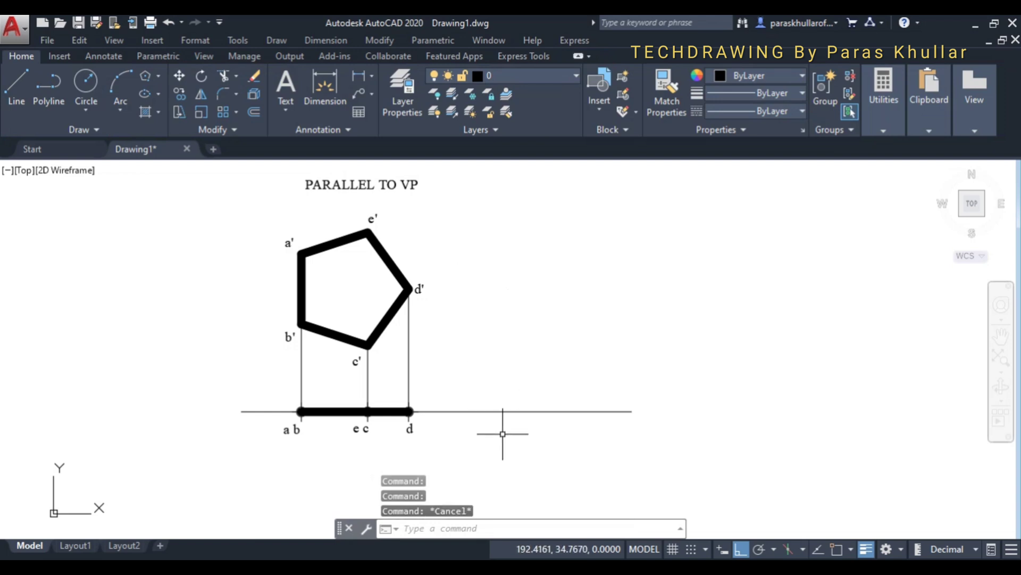
Window-select the top-view line, points and labels and copy them from base point a b.
middle_click_drag(502, 429, 518, 411)
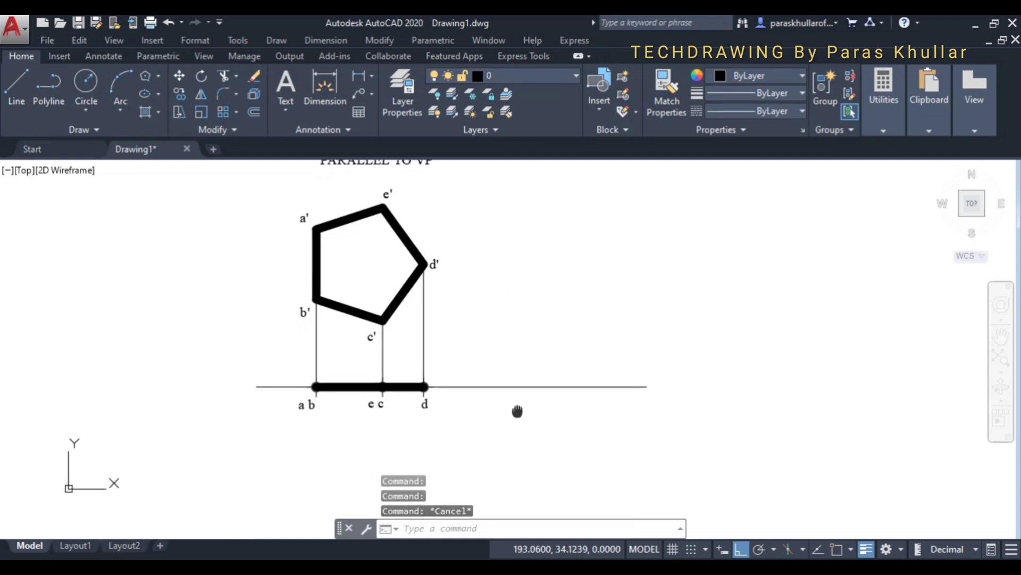
left_click(282, 368)
left_click(442, 414)
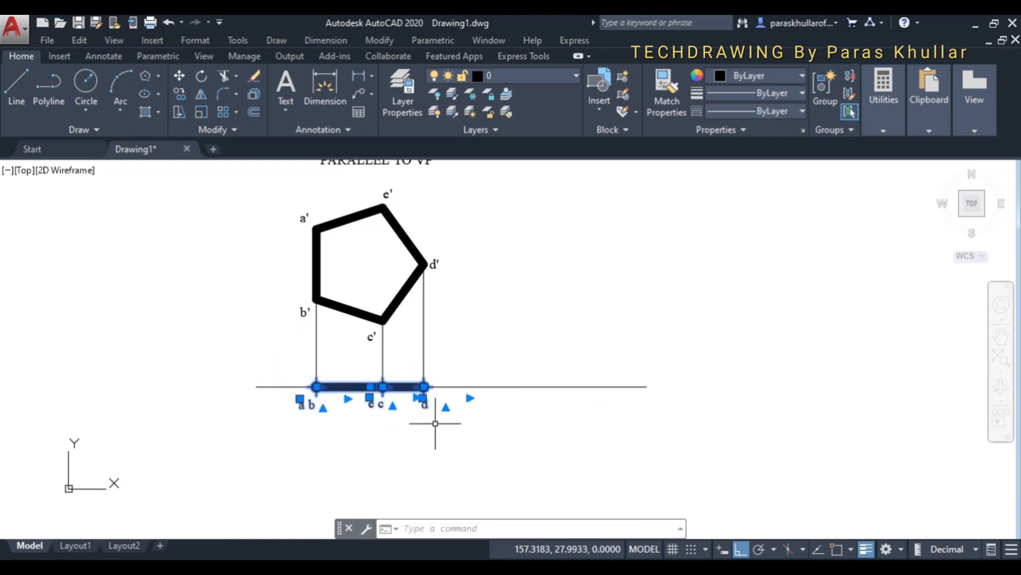
left_click(180, 95)
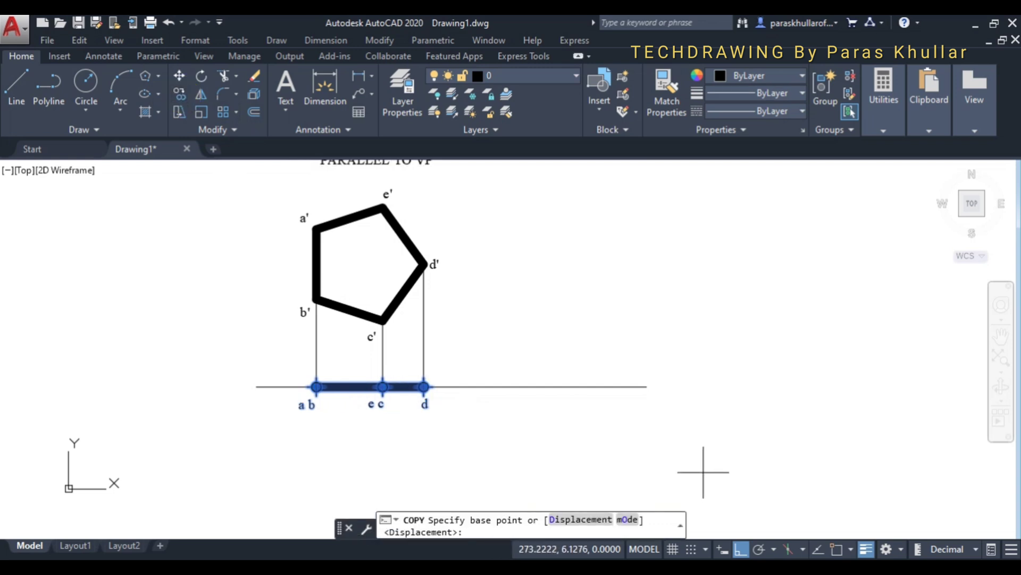
left_click(837, 551)
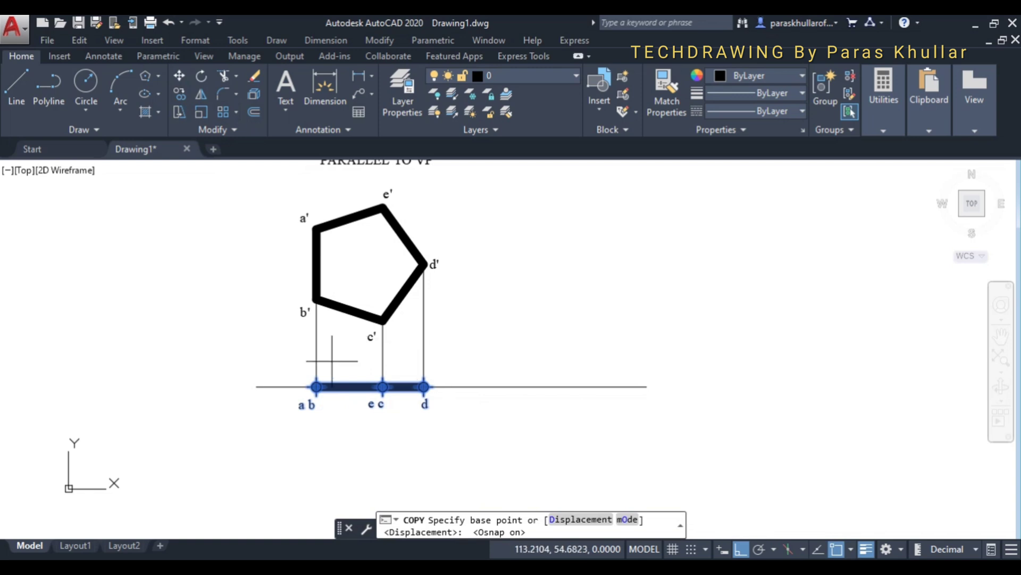
left_click(316, 387)
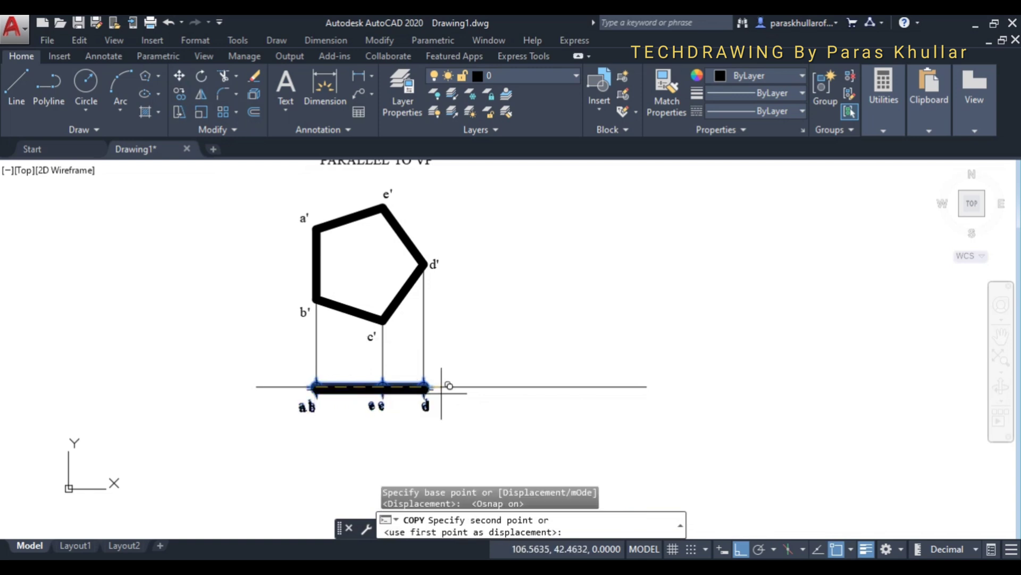